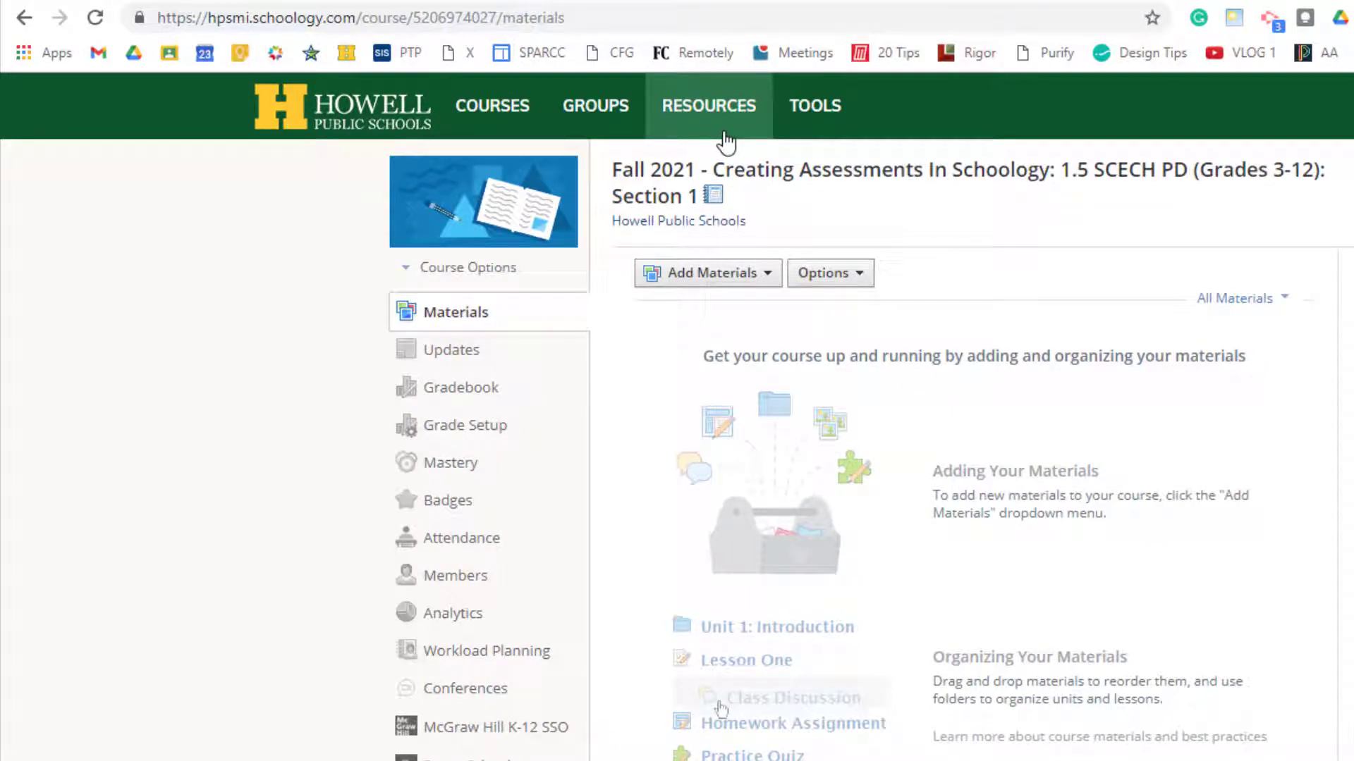
# Under Resources, add a new personal collection titled '2020 Old Courses'
pyautogui.click(689, 112)
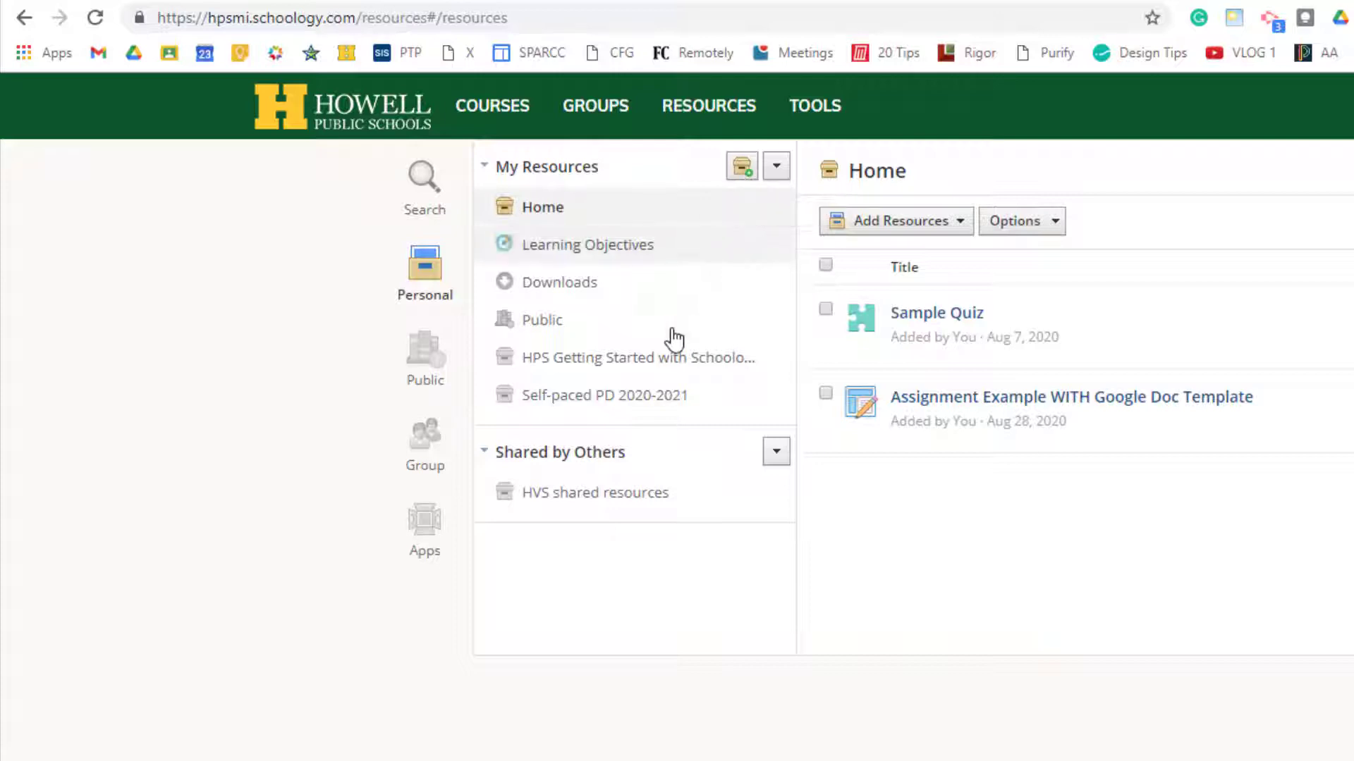
pyautogui.click(741, 173)
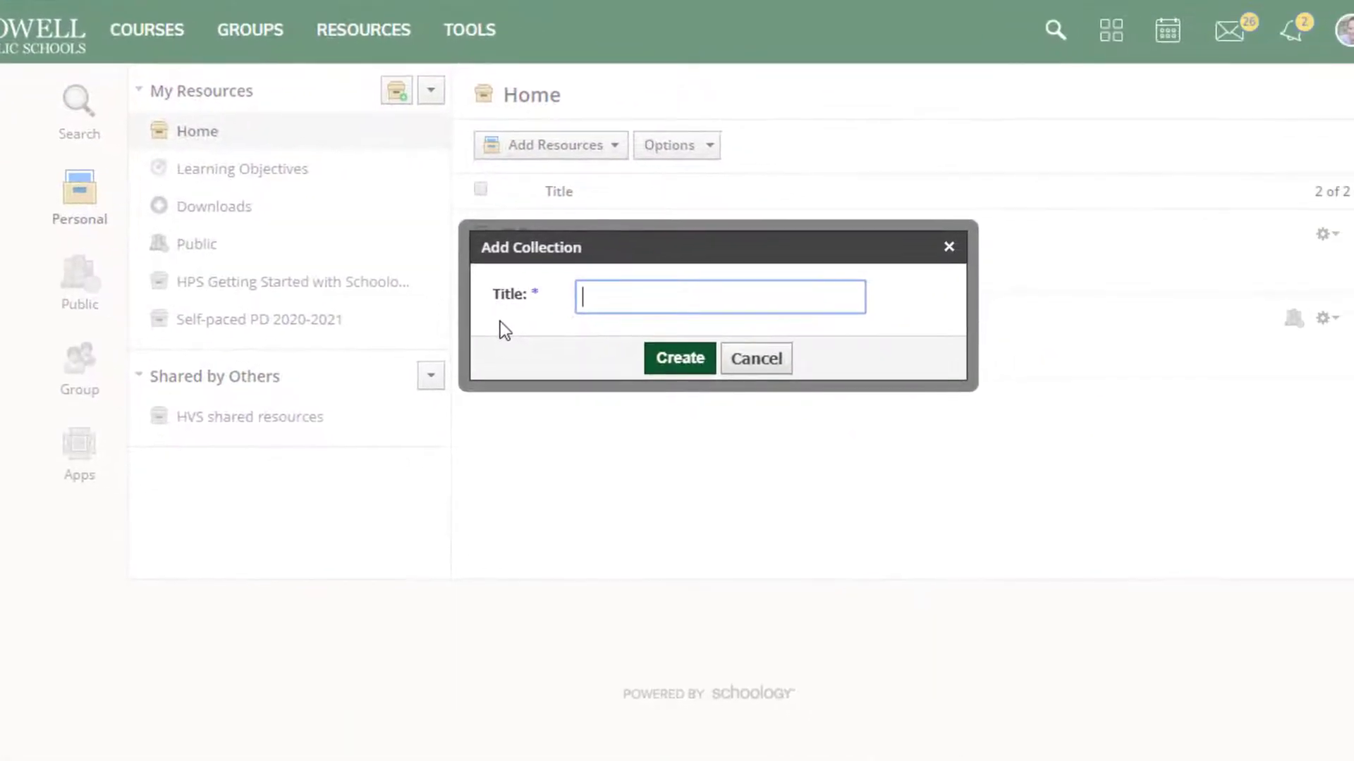
pyautogui.write('2020 Old Courses')
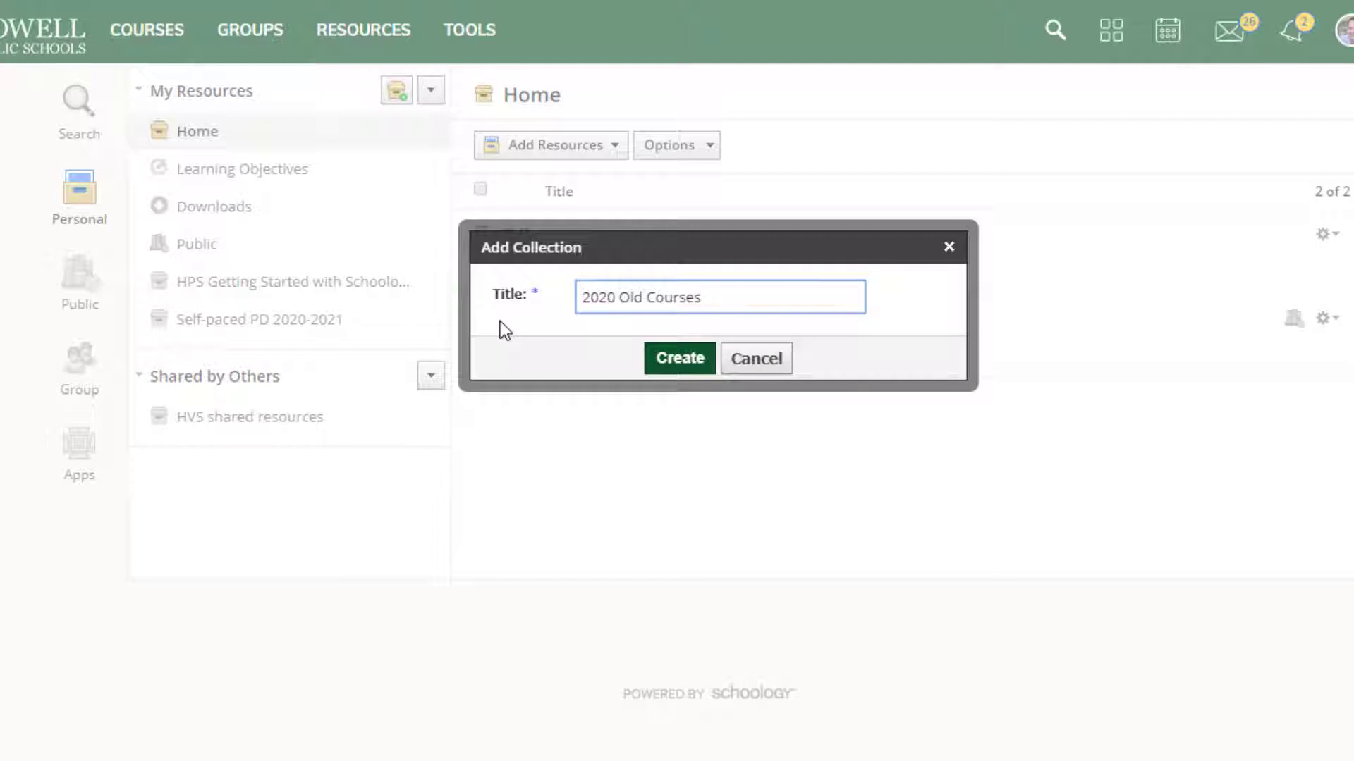
pyautogui.click(672, 363)
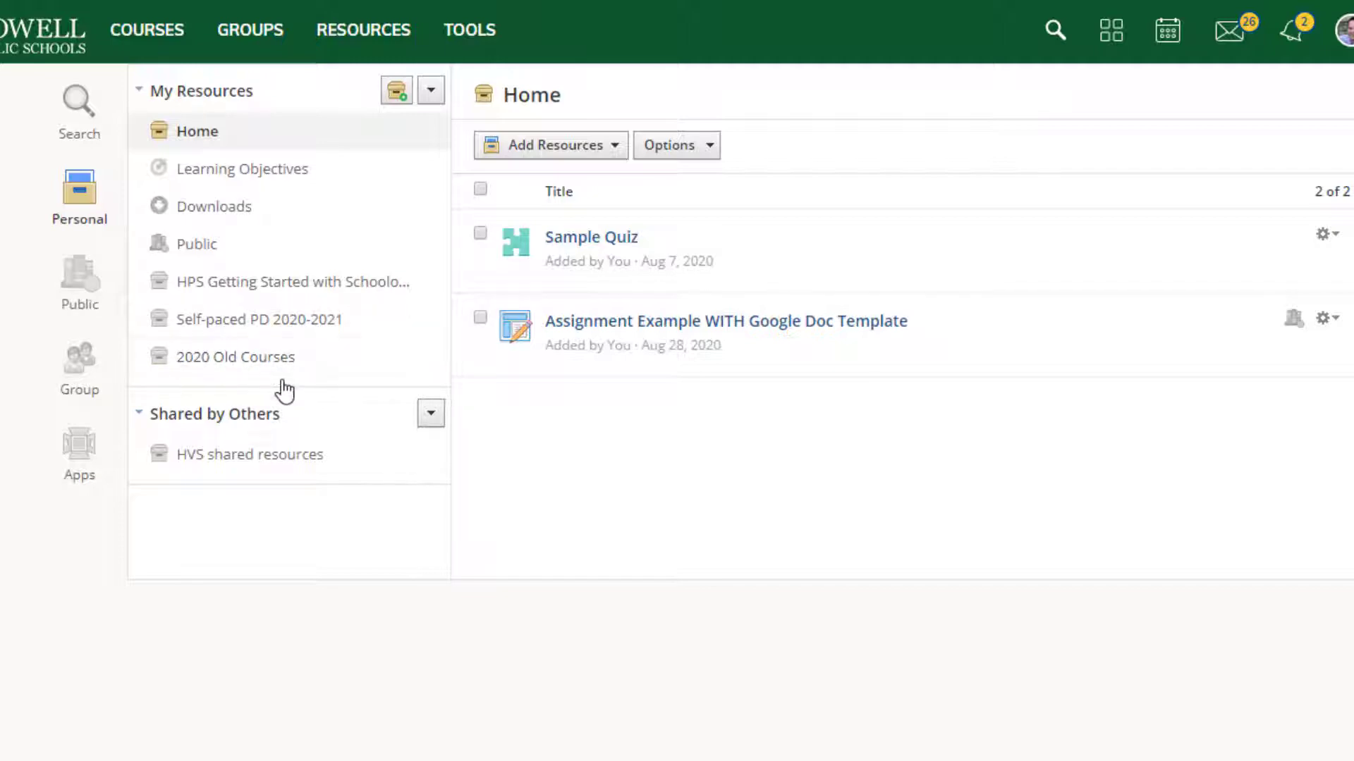
# Show the Archived tab of My Courses, scrolled down to Creating Assessments in Schoology
pyautogui.click(172, 31)
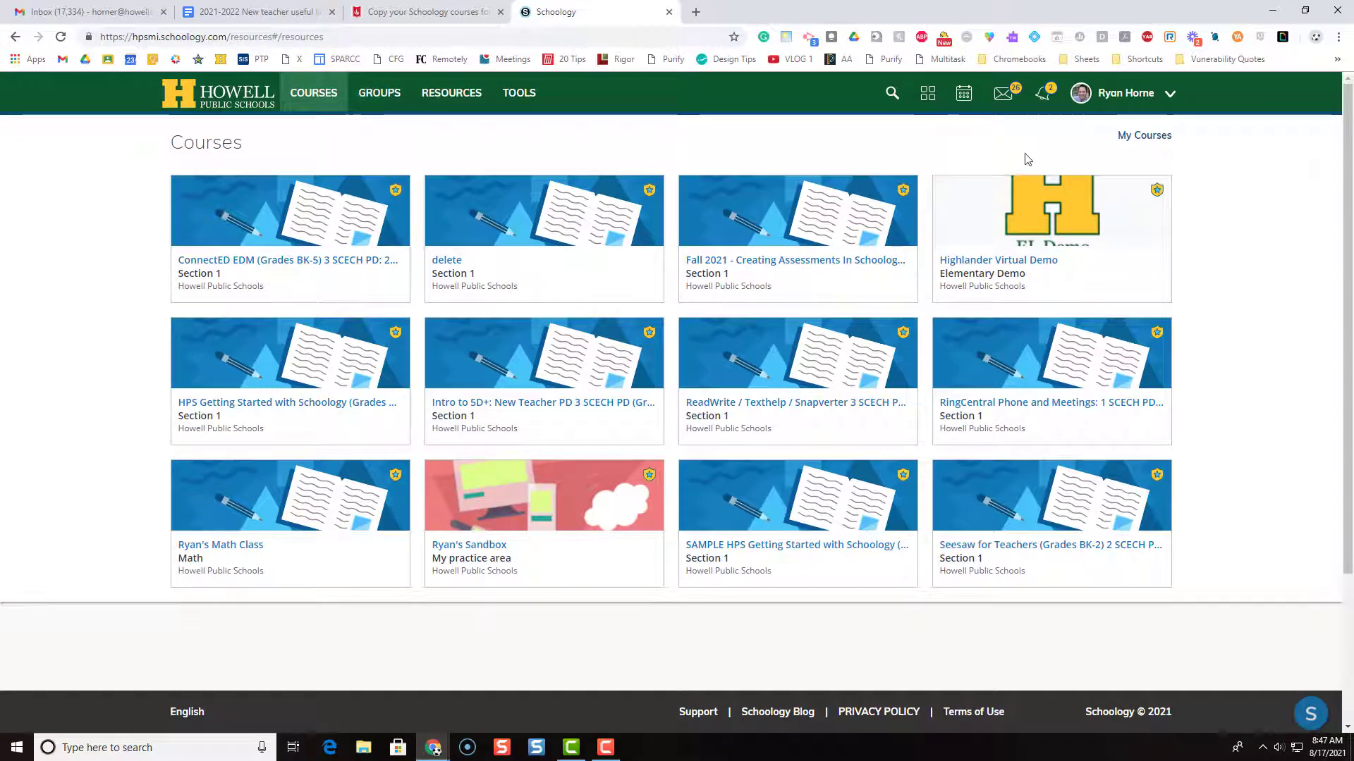
pyautogui.click(1149, 138)
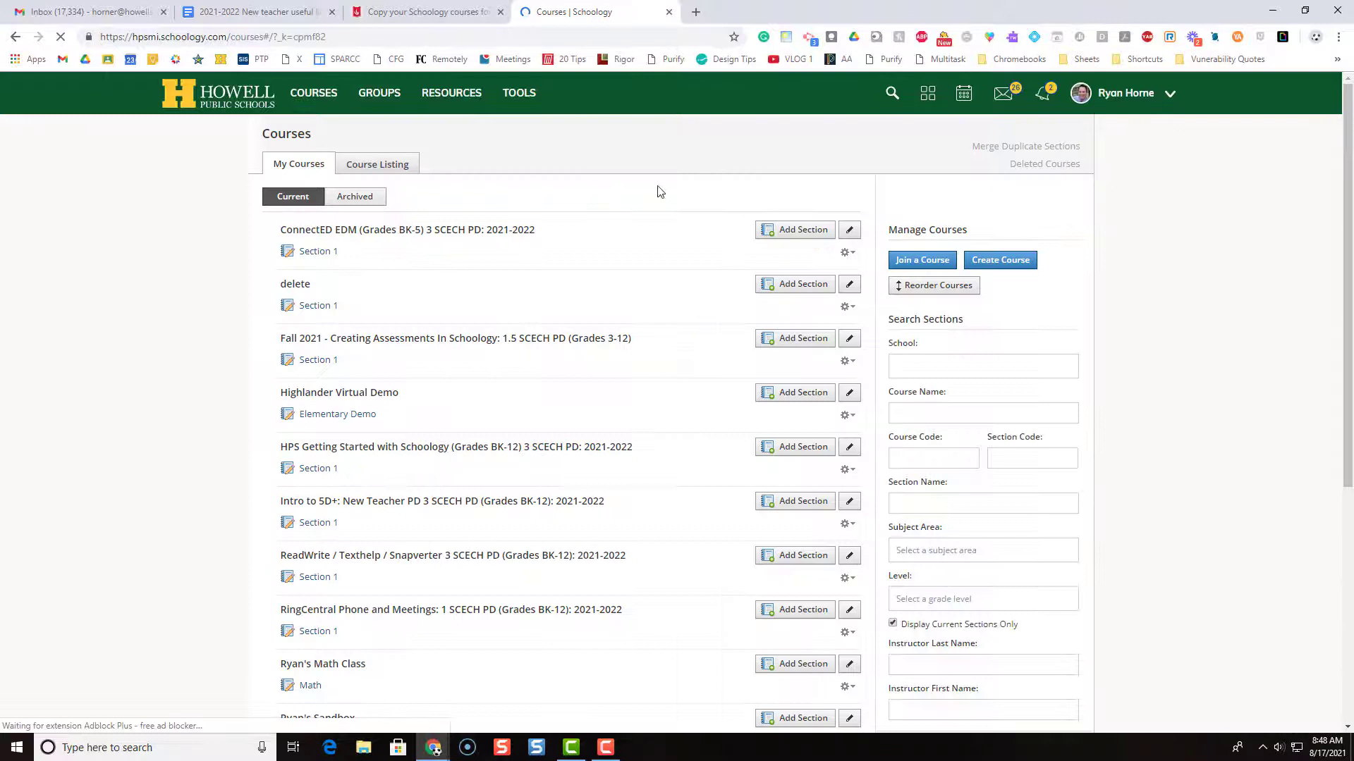
pyautogui.click(353, 203)
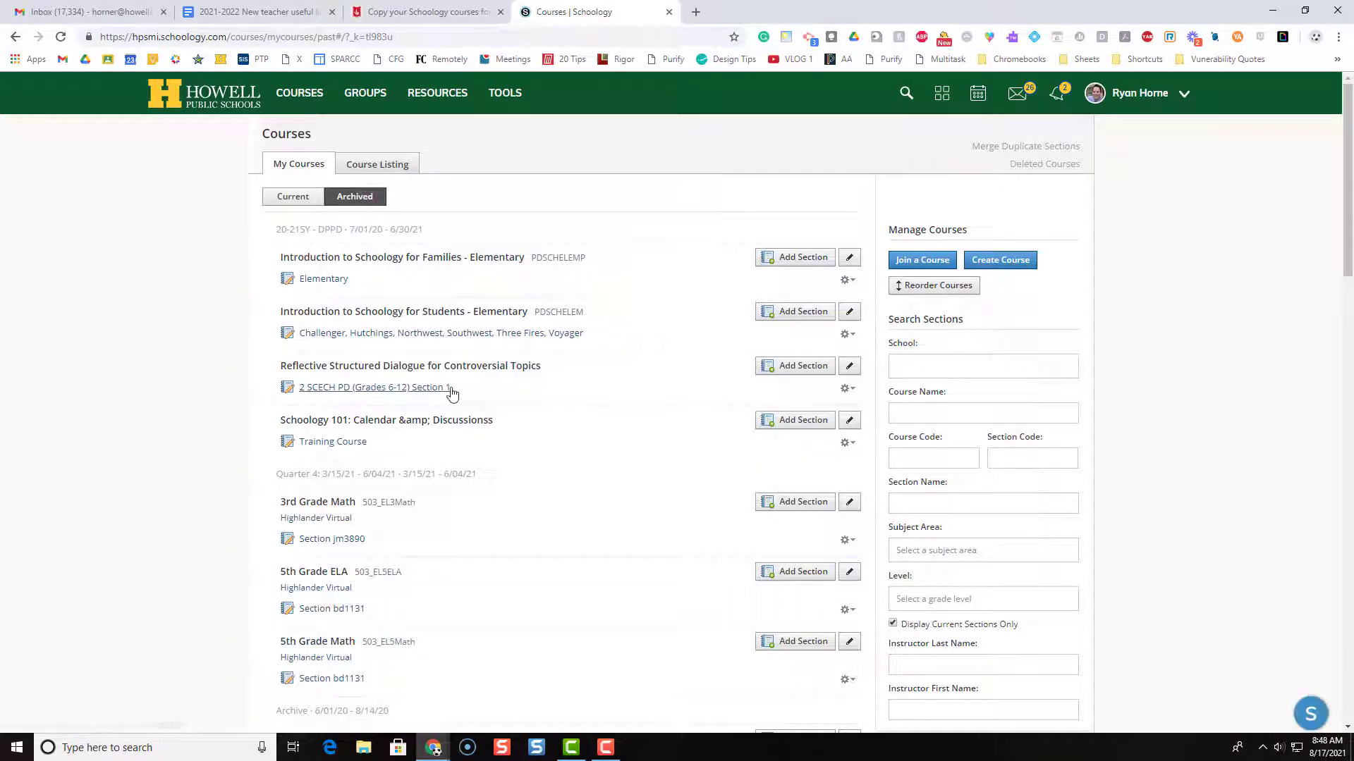
pyautogui.scroll(-1, 450, 391)
pyautogui.scroll(-5, 452, 396)
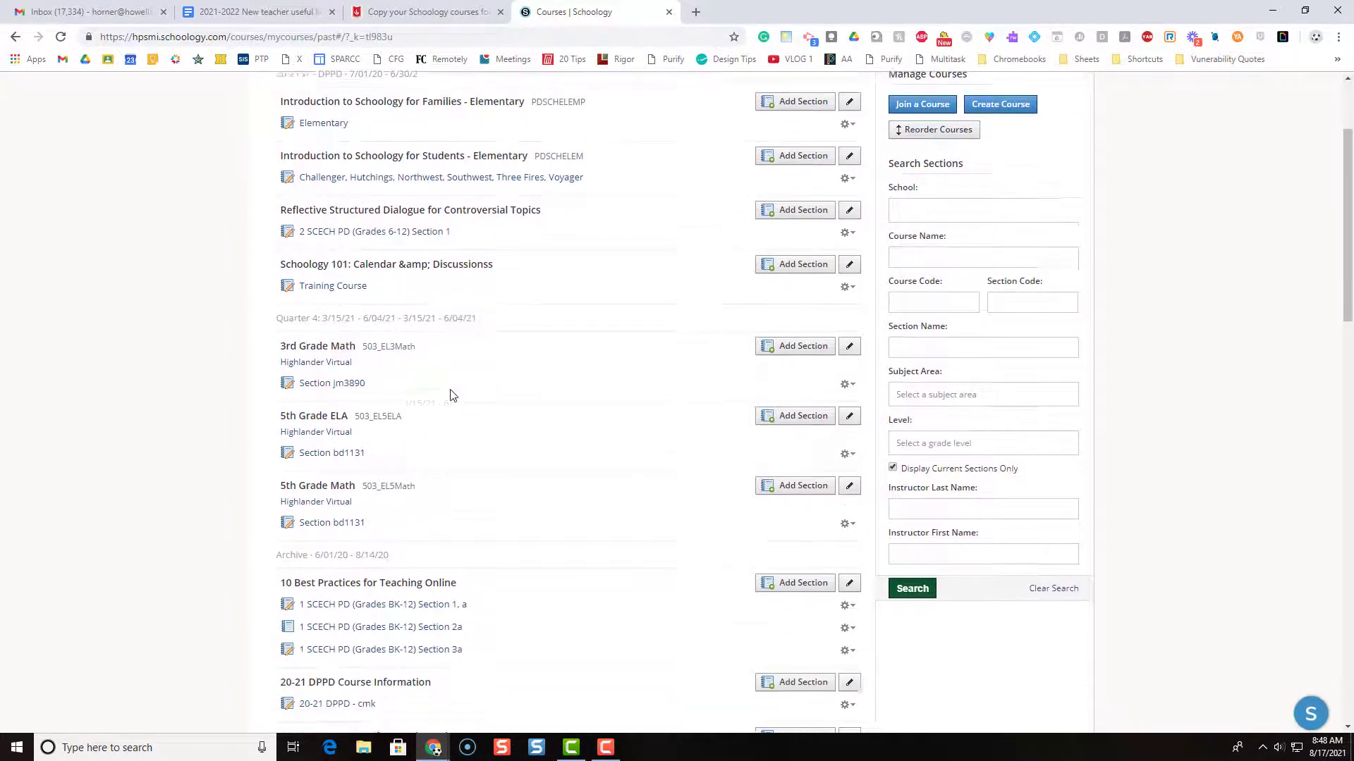
pyautogui.scroll(-3, 452, 396)
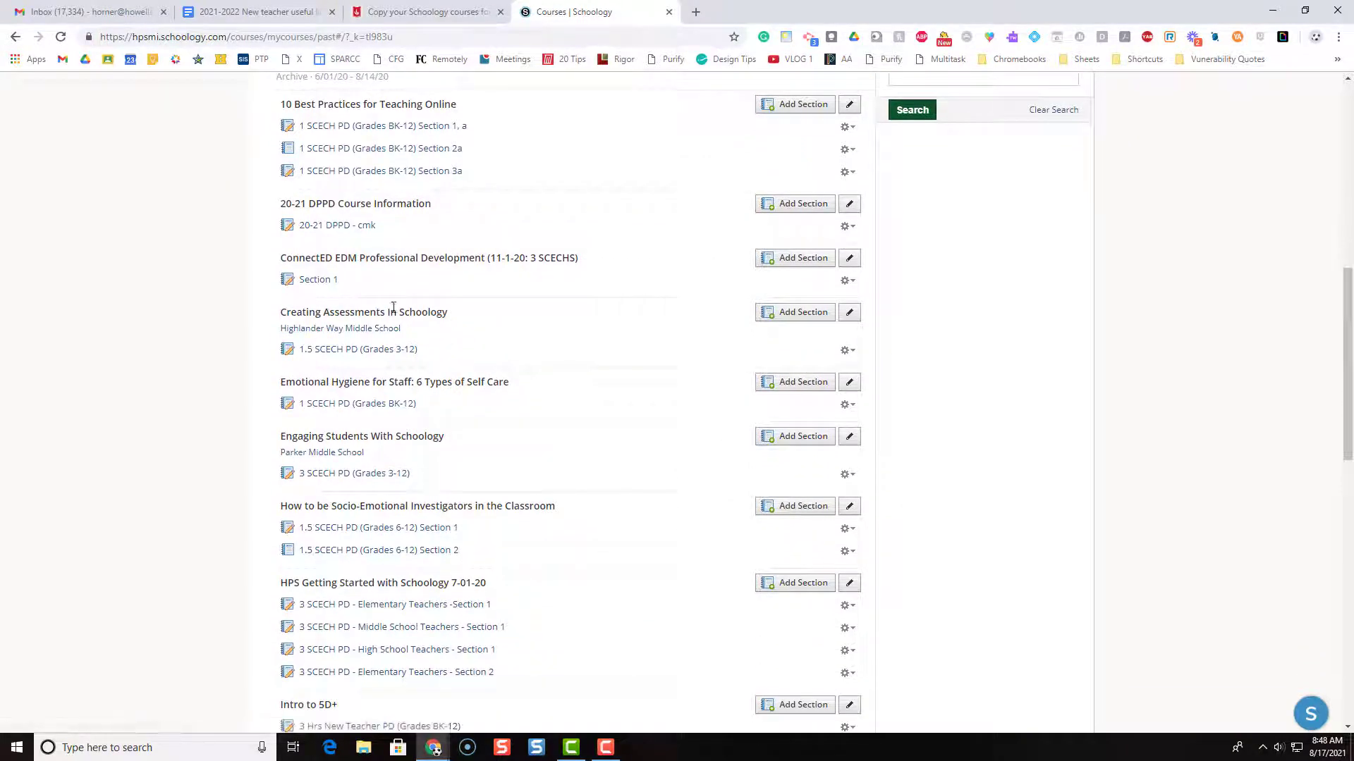
# Open the archived 1.5 SCECH PD (Grades 3-12) section and review its Grade Setup and Copy Settings
pyautogui.click(340, 352)
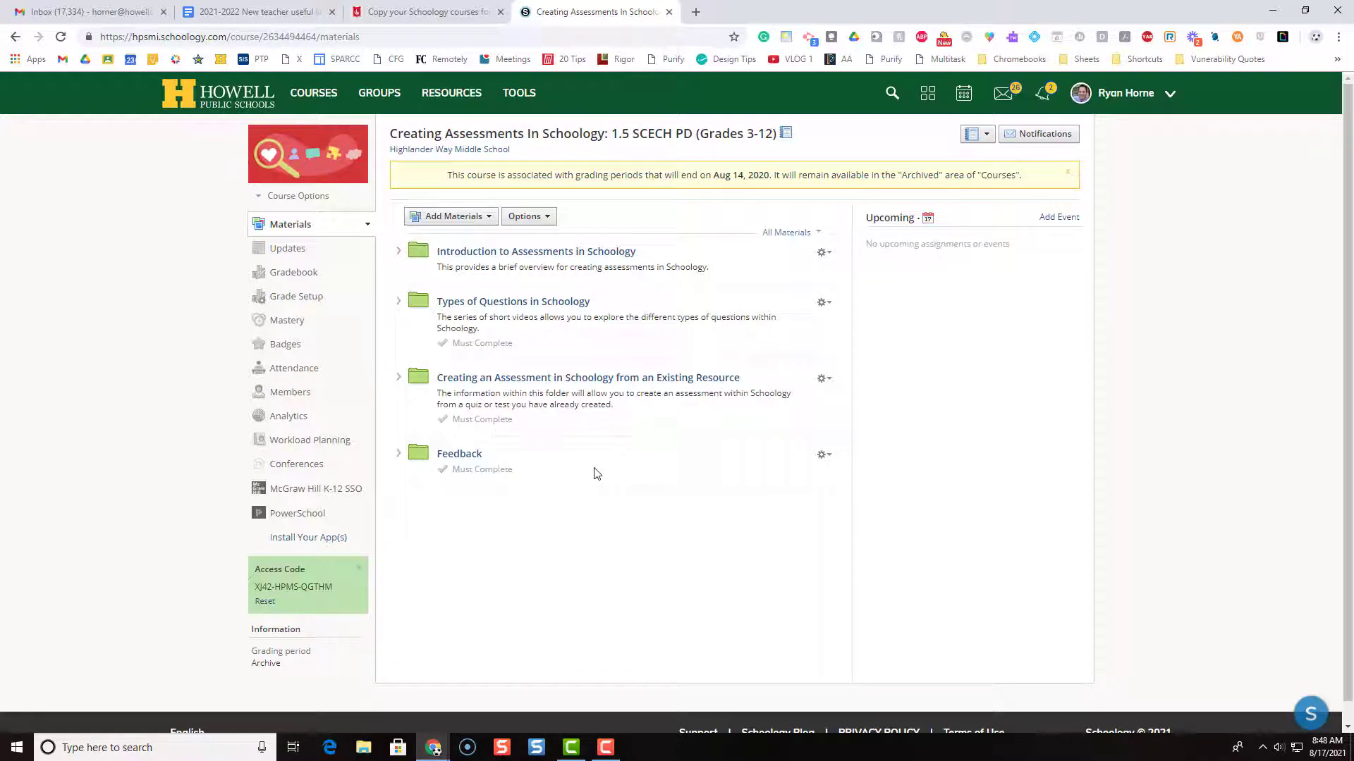
pyautogui.click(308, 306)
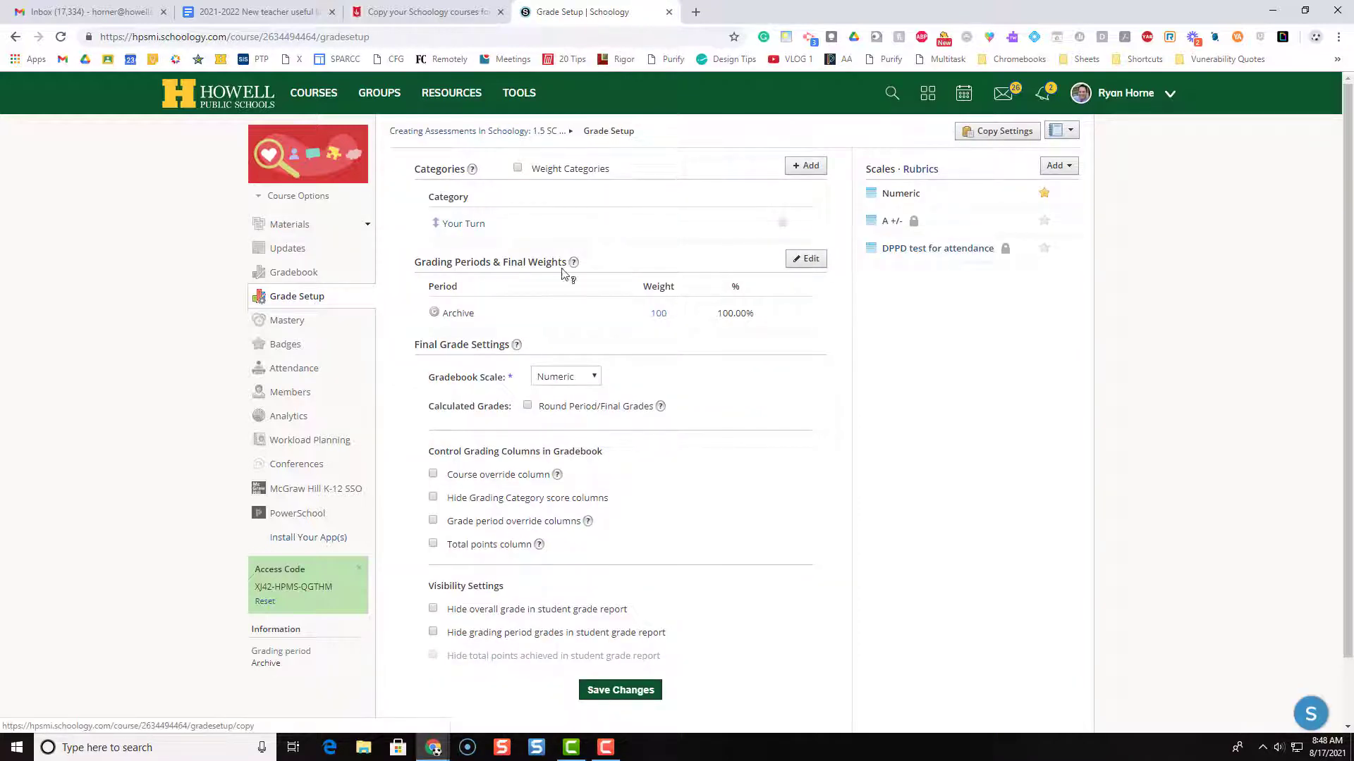
pyautogui.click(980, 132)
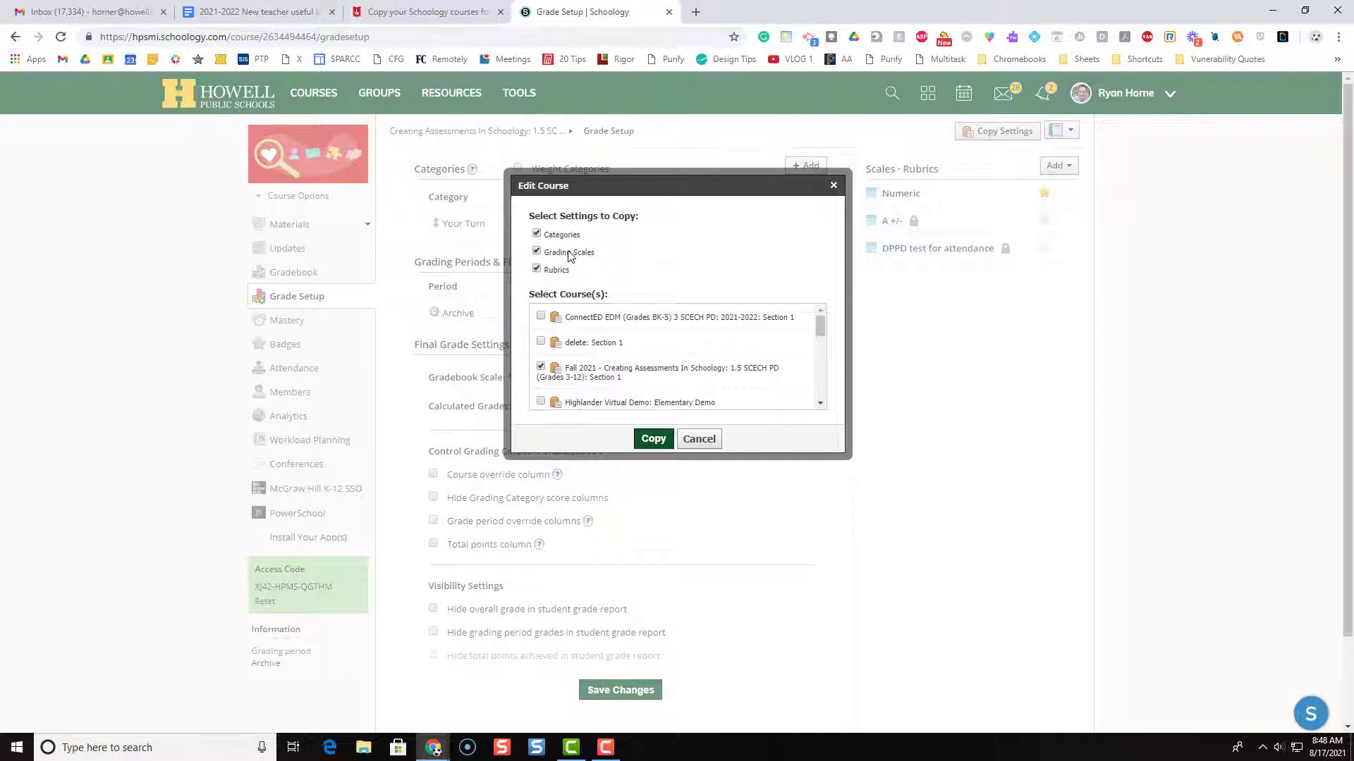
pyautogui.click(834, 185)
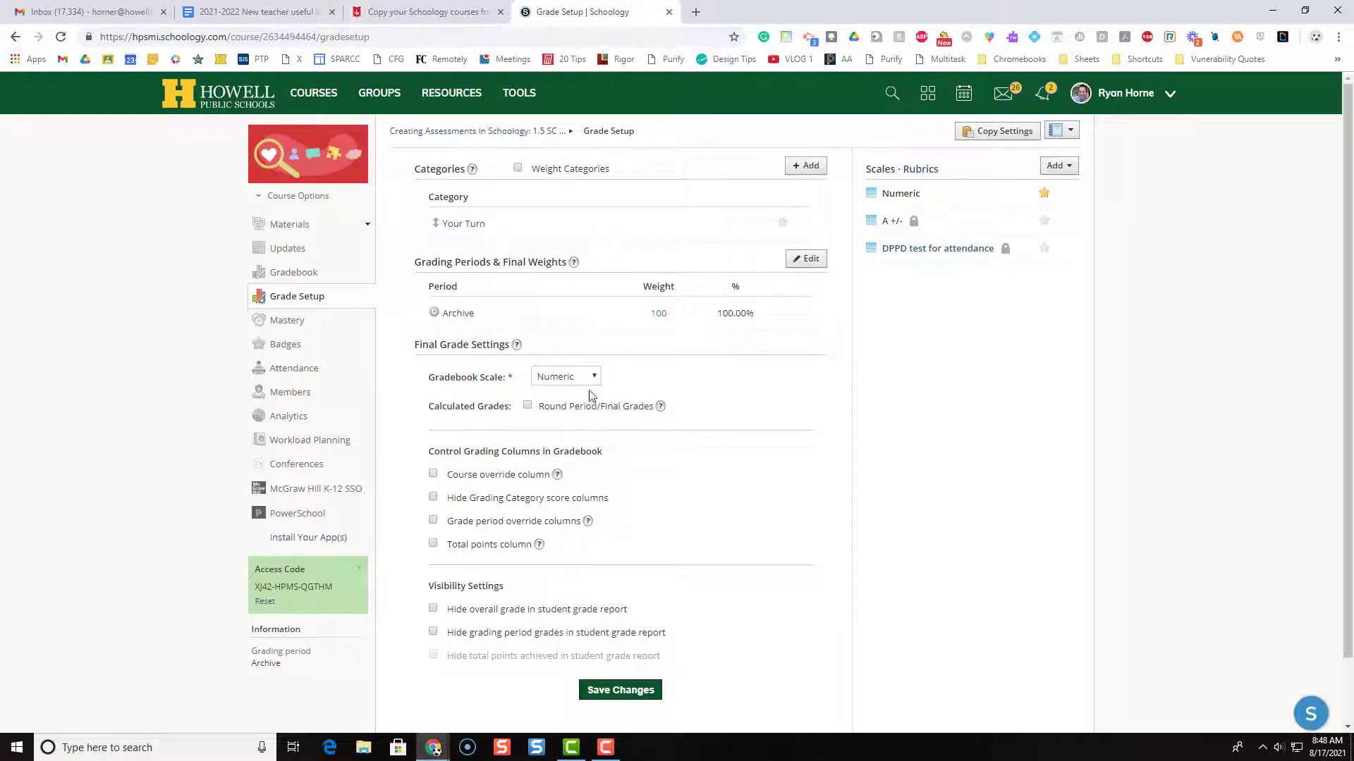
# From the course Materials, save the whole course to resources in the 2020 Old Courses collection
pyautogui.click(294, 230)
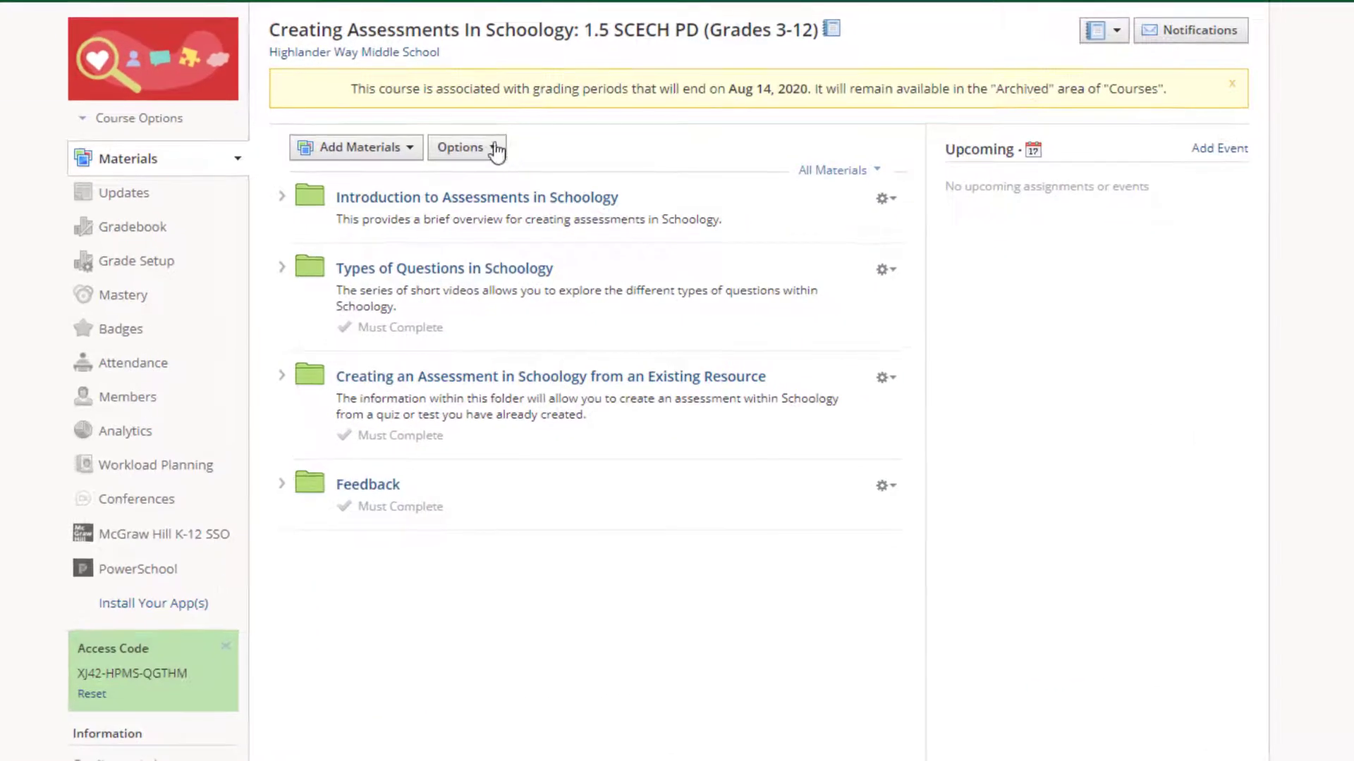
pyautogui.click(498, 155)
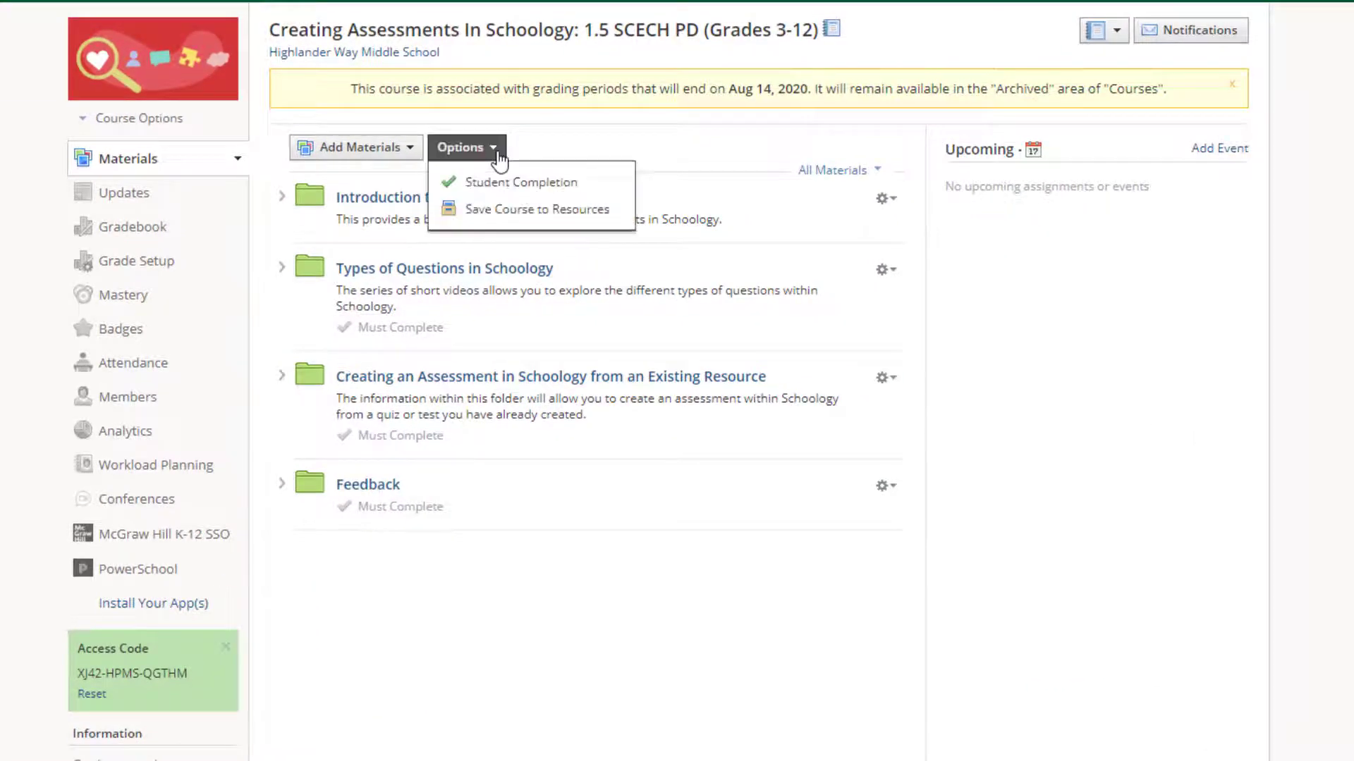
pyautogui.click(521, 212)
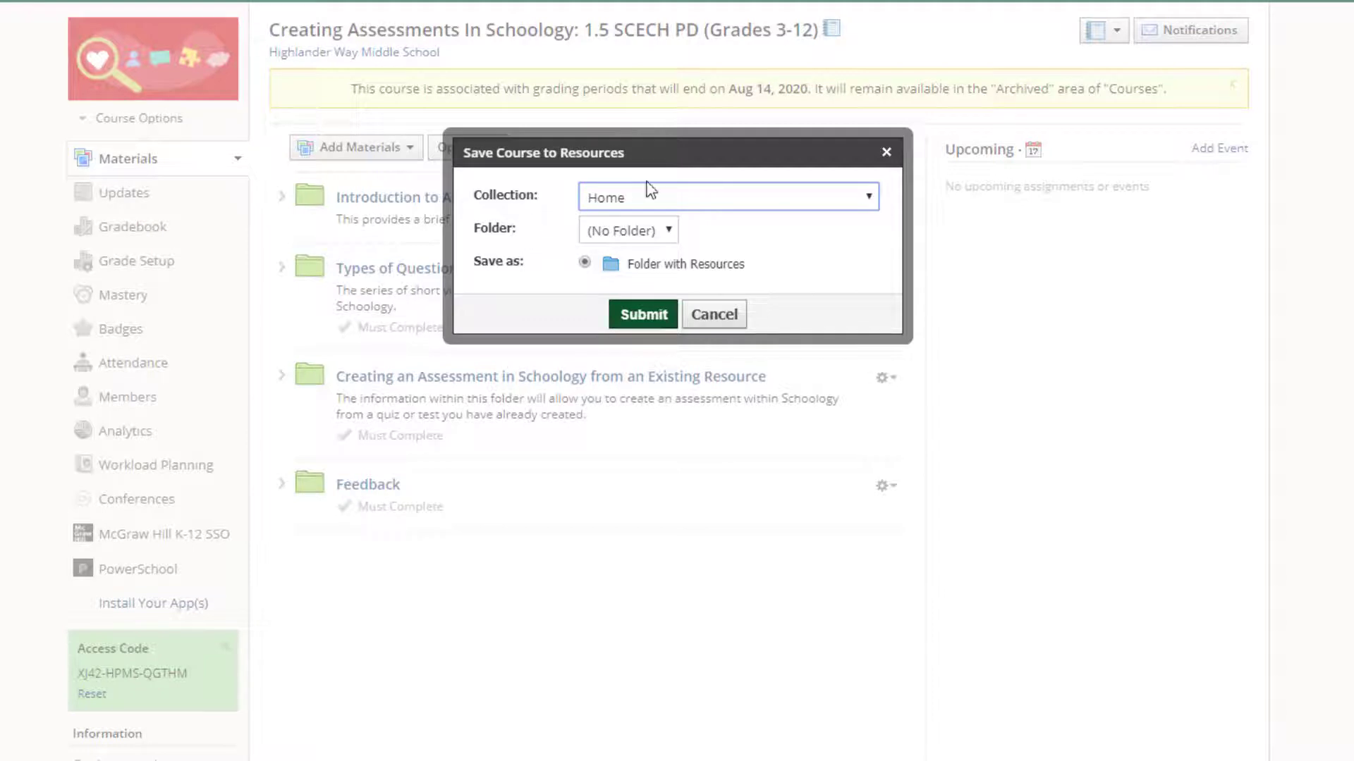
pyautogui.click(872, 201)
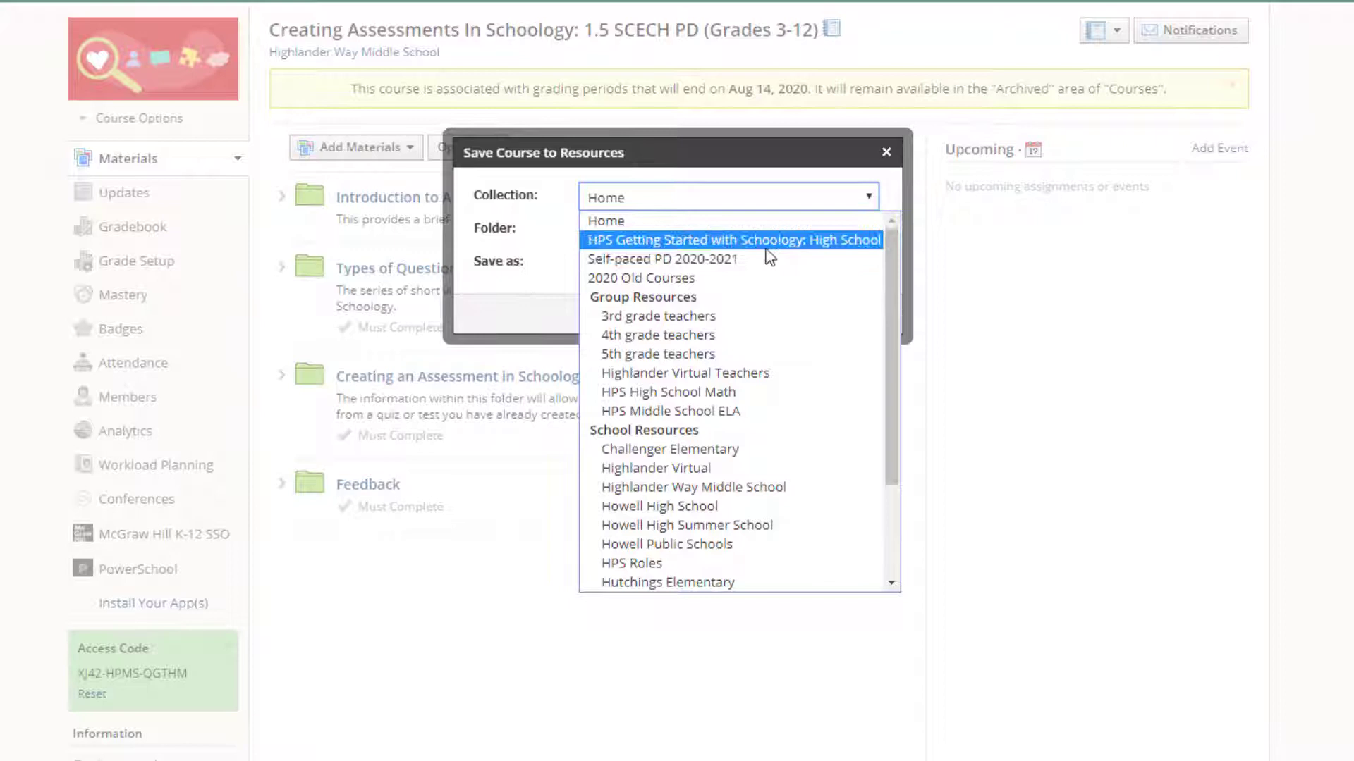
pyautogui.click(639, 278)
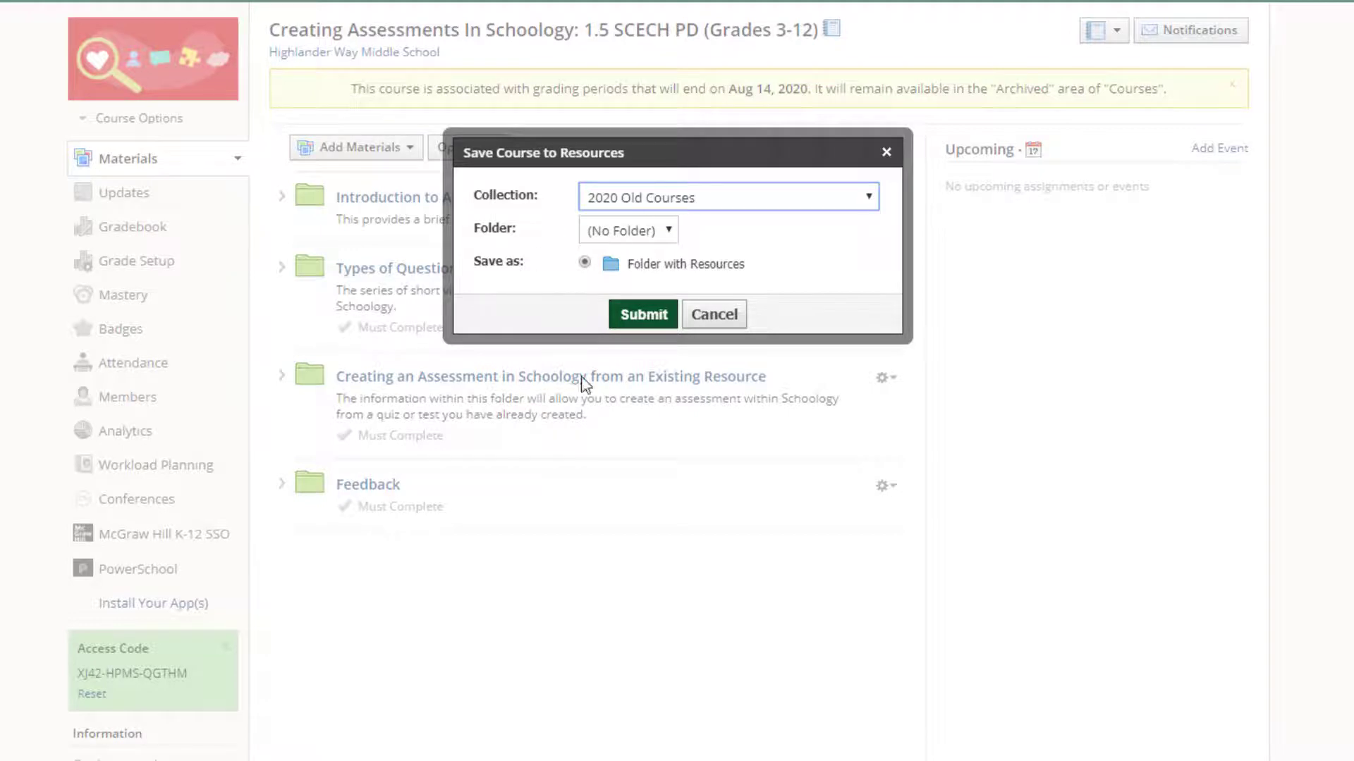
pyautogui.click(642, 323)
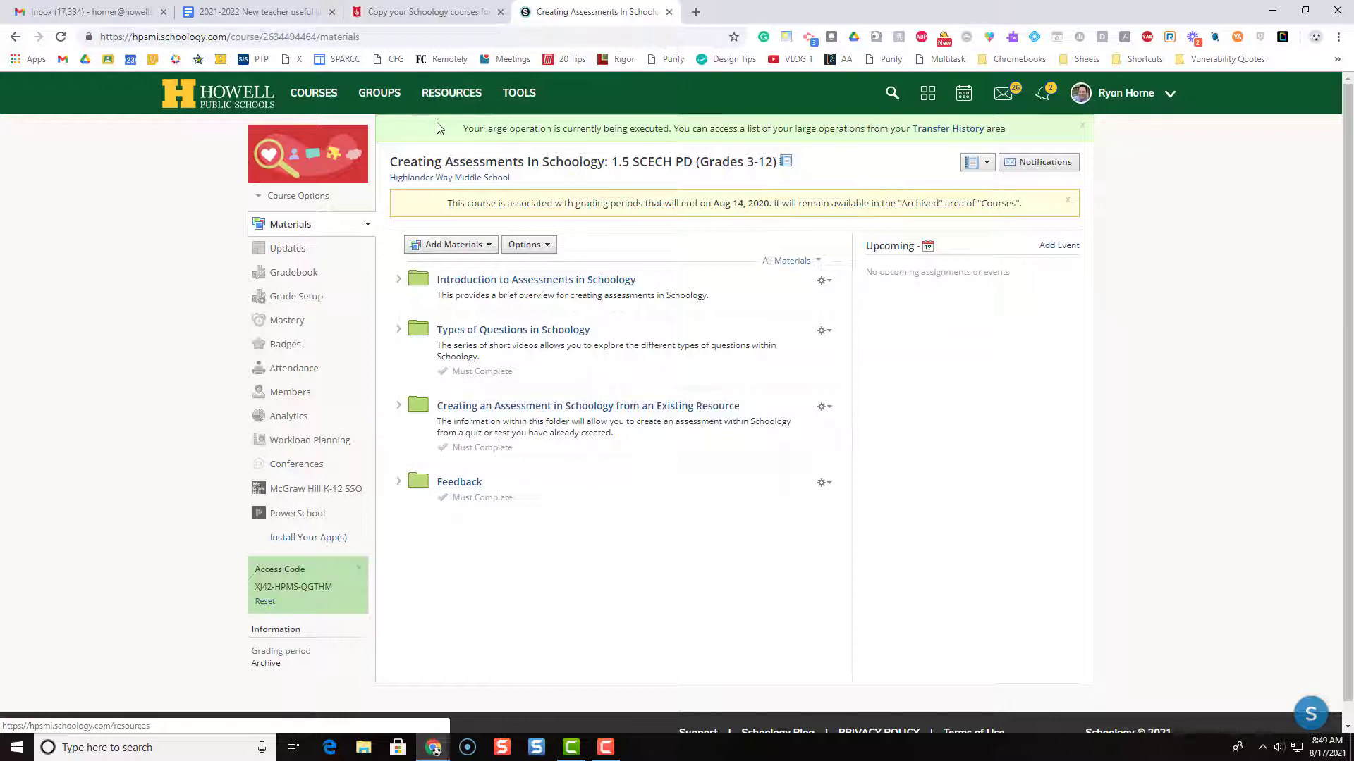
# Open the Fall 2021 Creating Assessments course and start Add Materials > Import from Resources
pyautogui.click(332, 98)
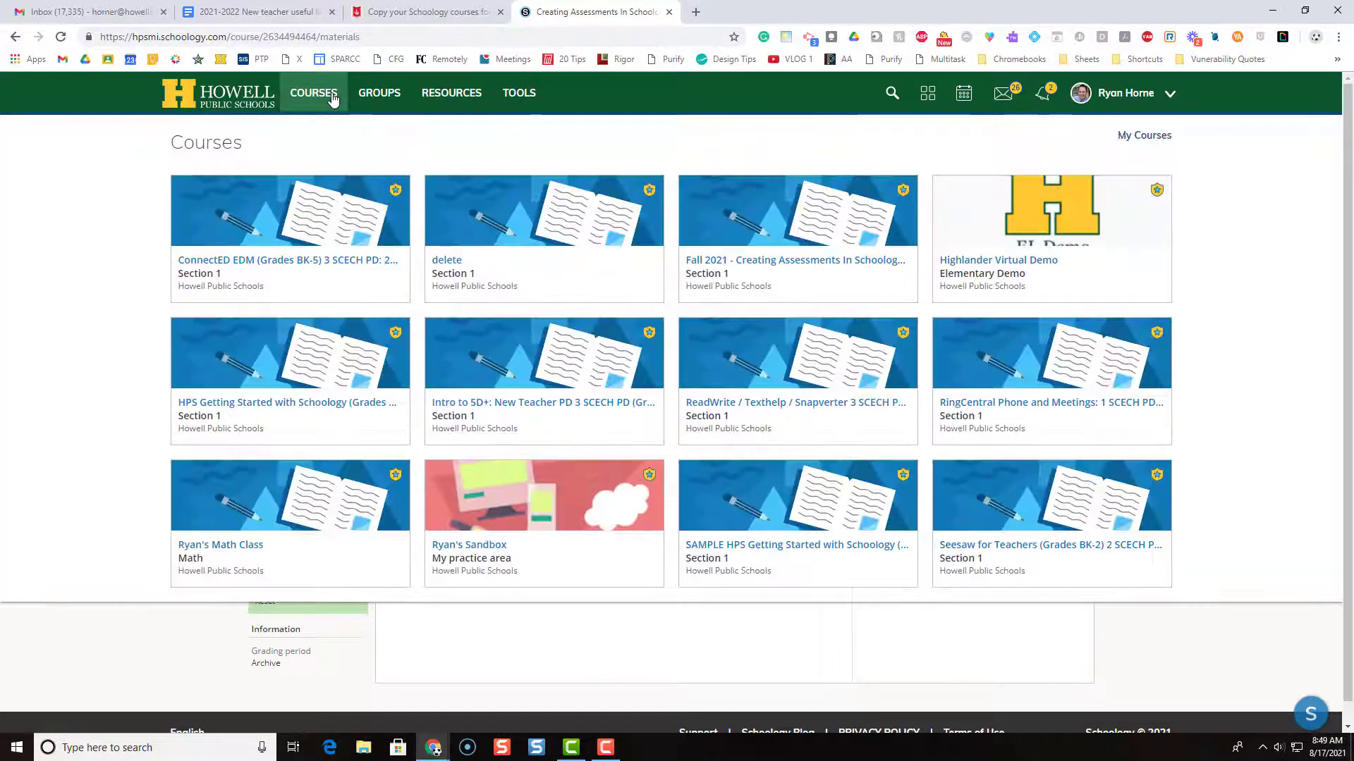
pyautogui.click(711, 261)
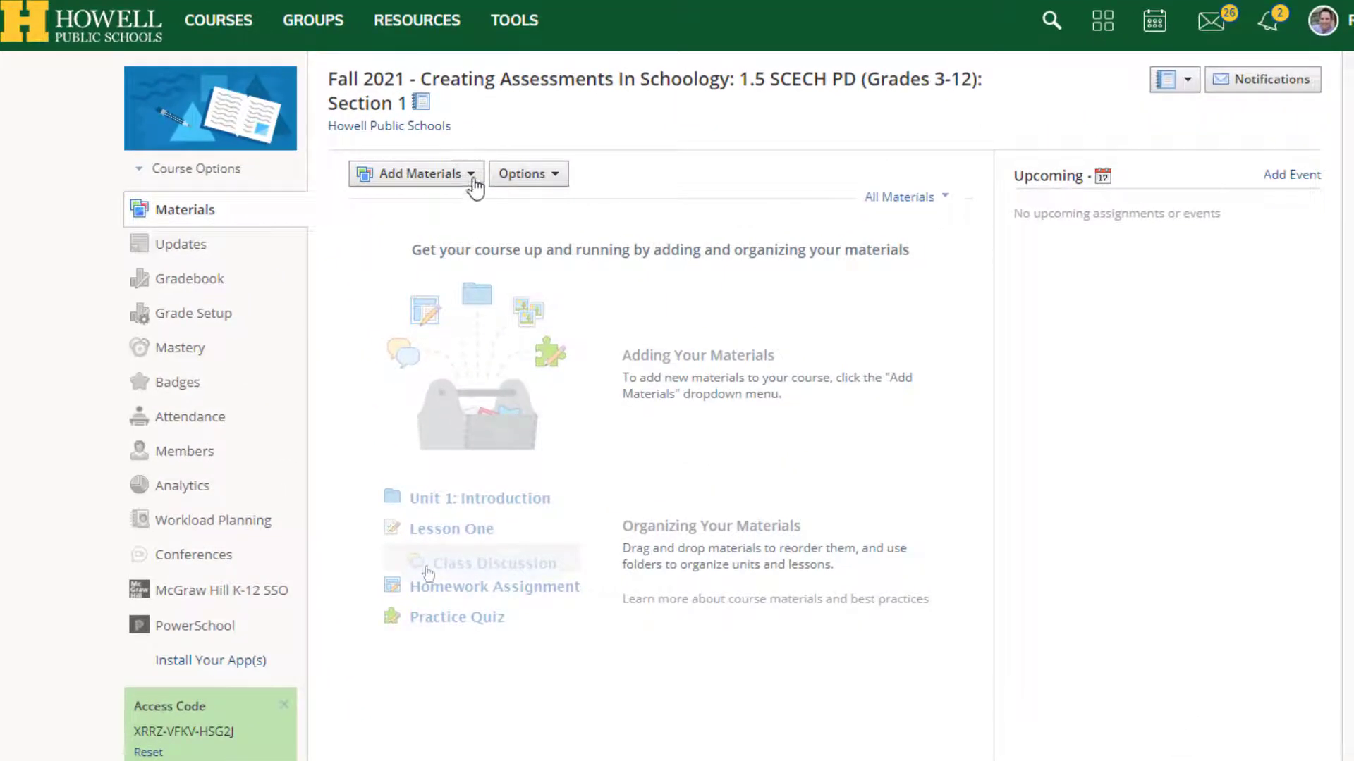
pyautogui.click(464, 177)
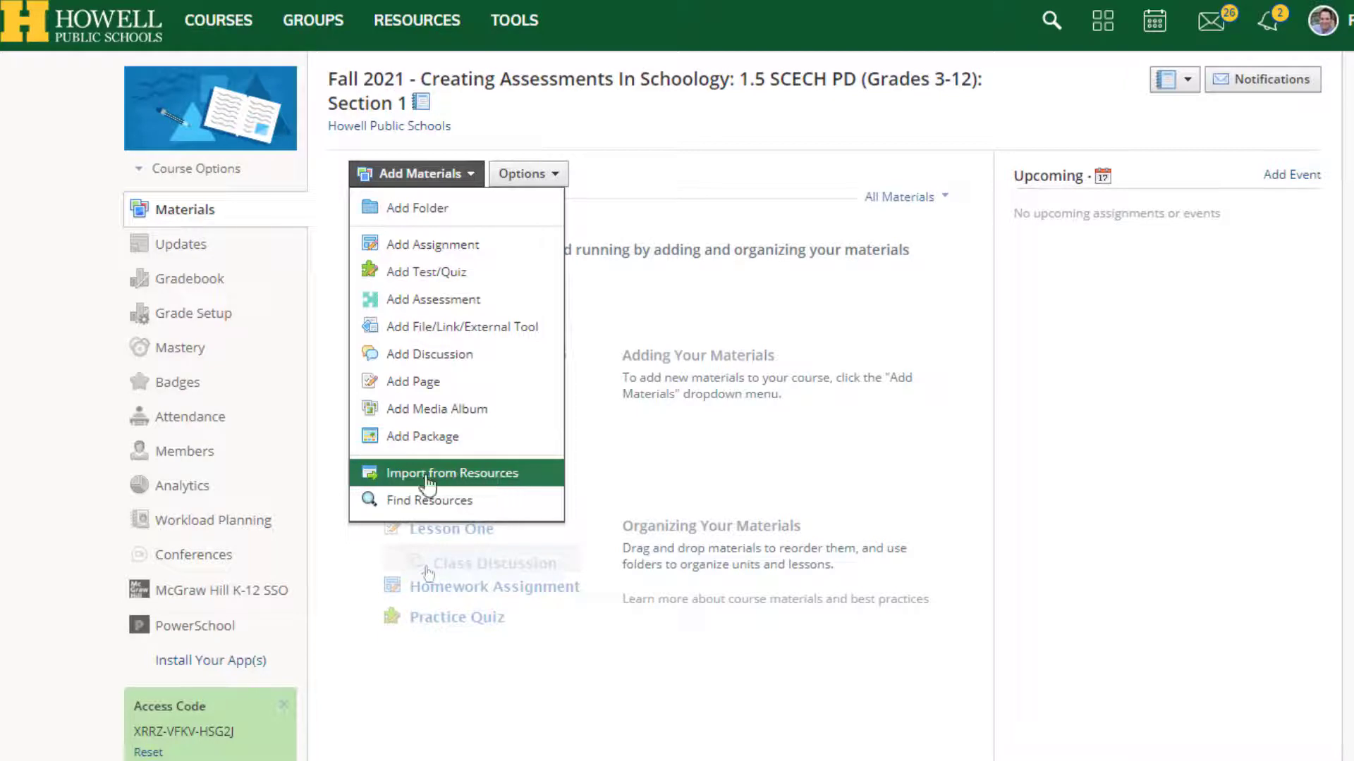
pyautogui.click(505, 480)
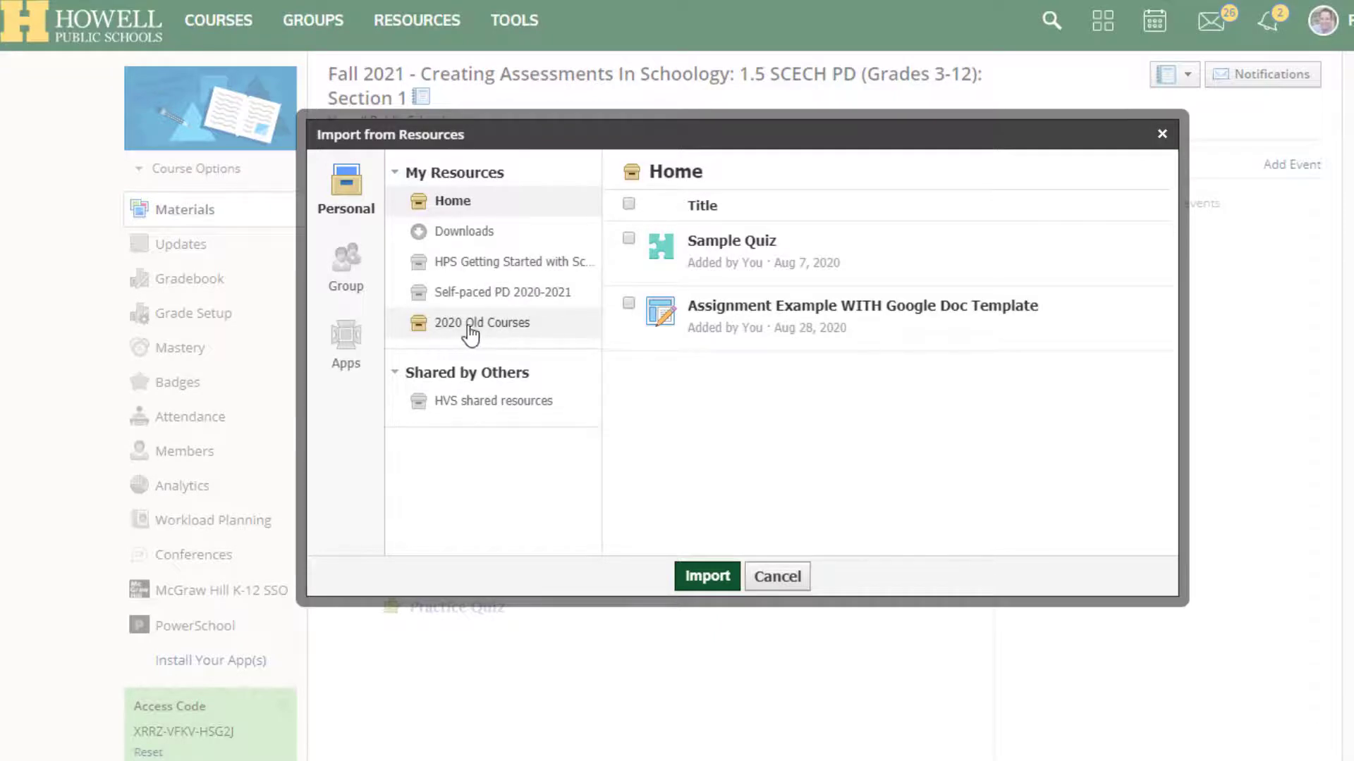
# In 2020 Old Courses, open the saved course folder and tick its folders, including Introduction to Assessments in Schoology
pyautogui.click(498, 340)
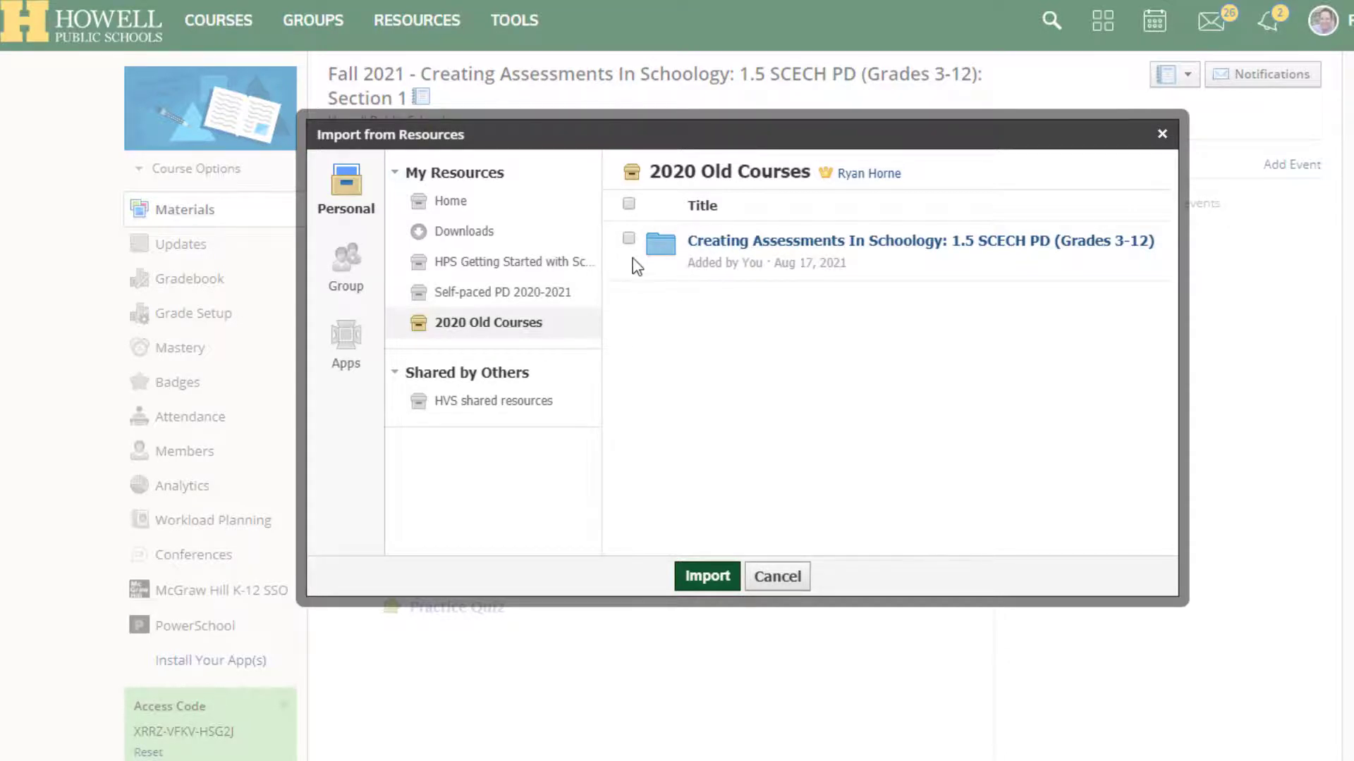
pyautogui.click(630, 239)
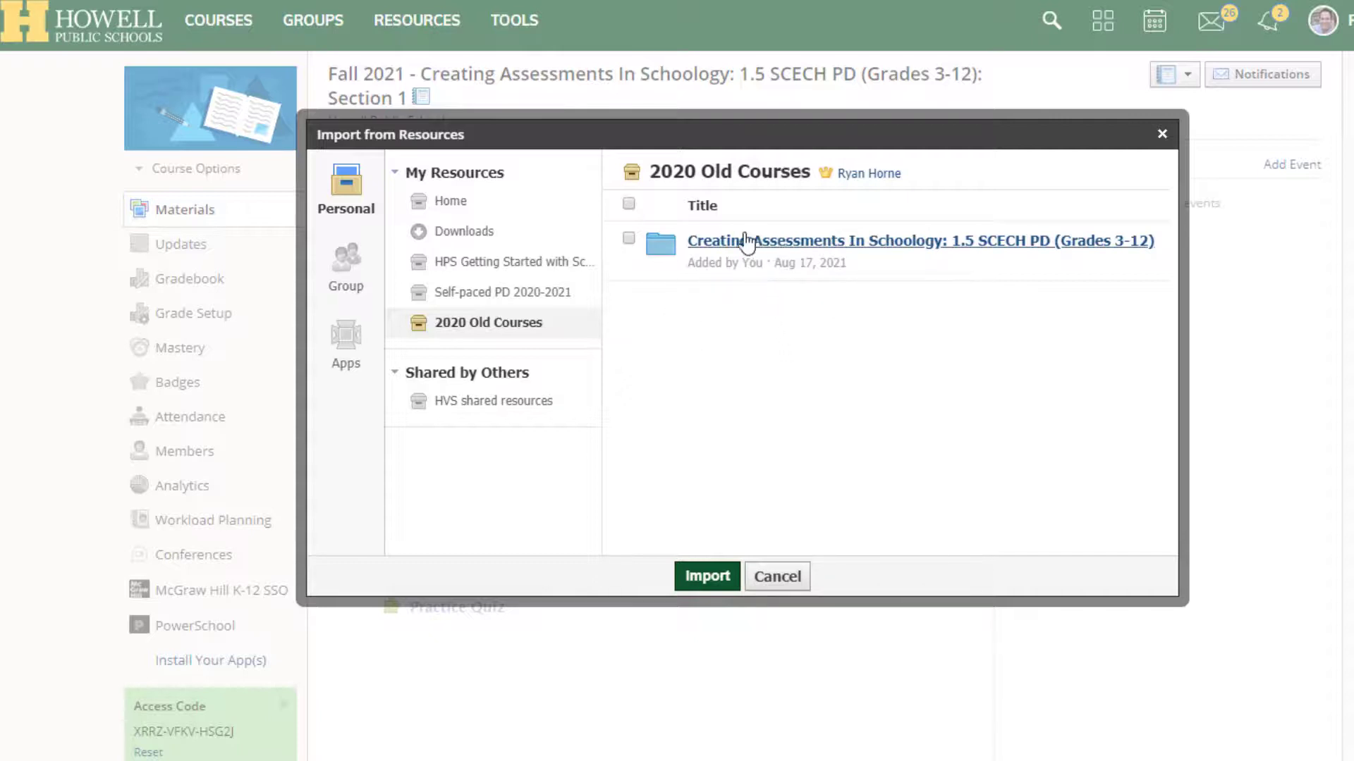
pyautogui.click(841, 247)
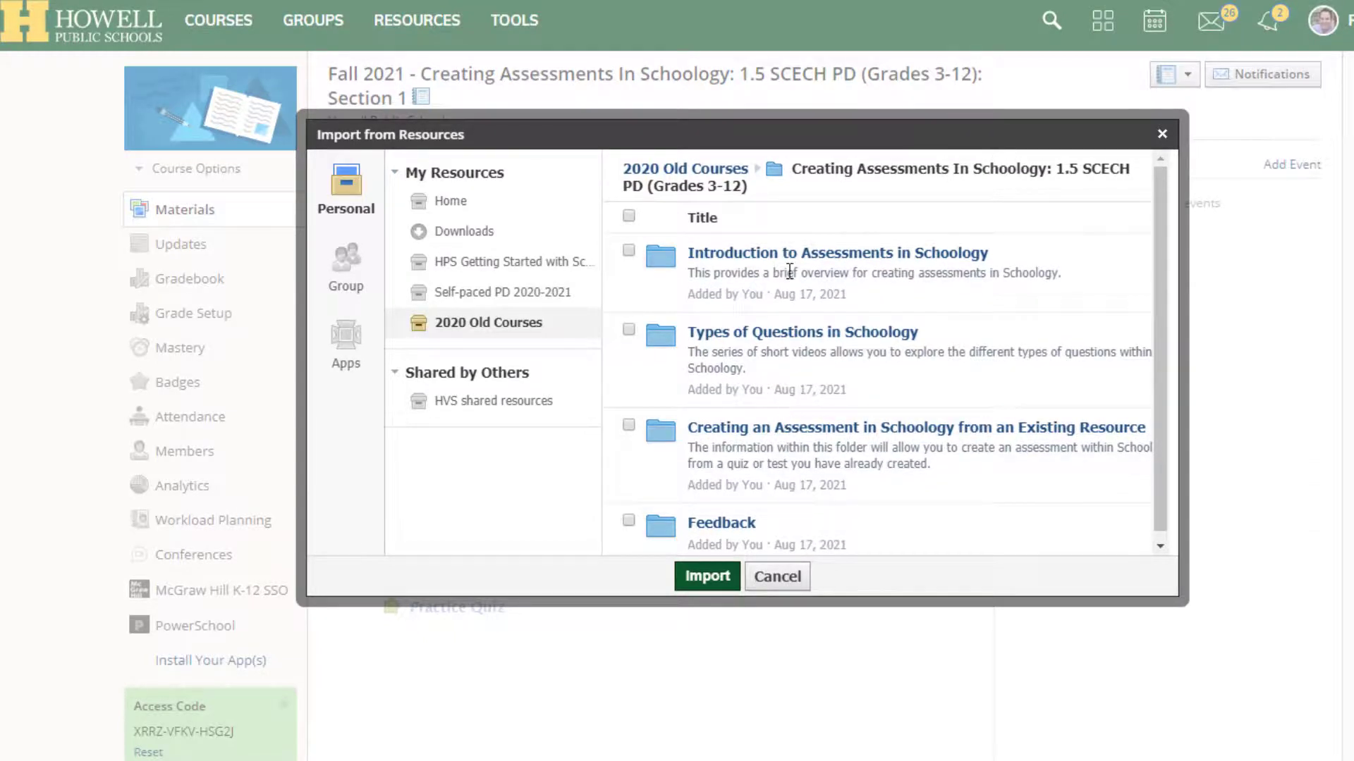
pyautogui.click(629, 216)
pyautogui.click(629, 217)
pyautogui.click(627, 252)
pyautogui.click(628, 251)
# Import the chosen folders and confirm the listed items into the Fall 2021 materials
pyautogui.click(707, 576)
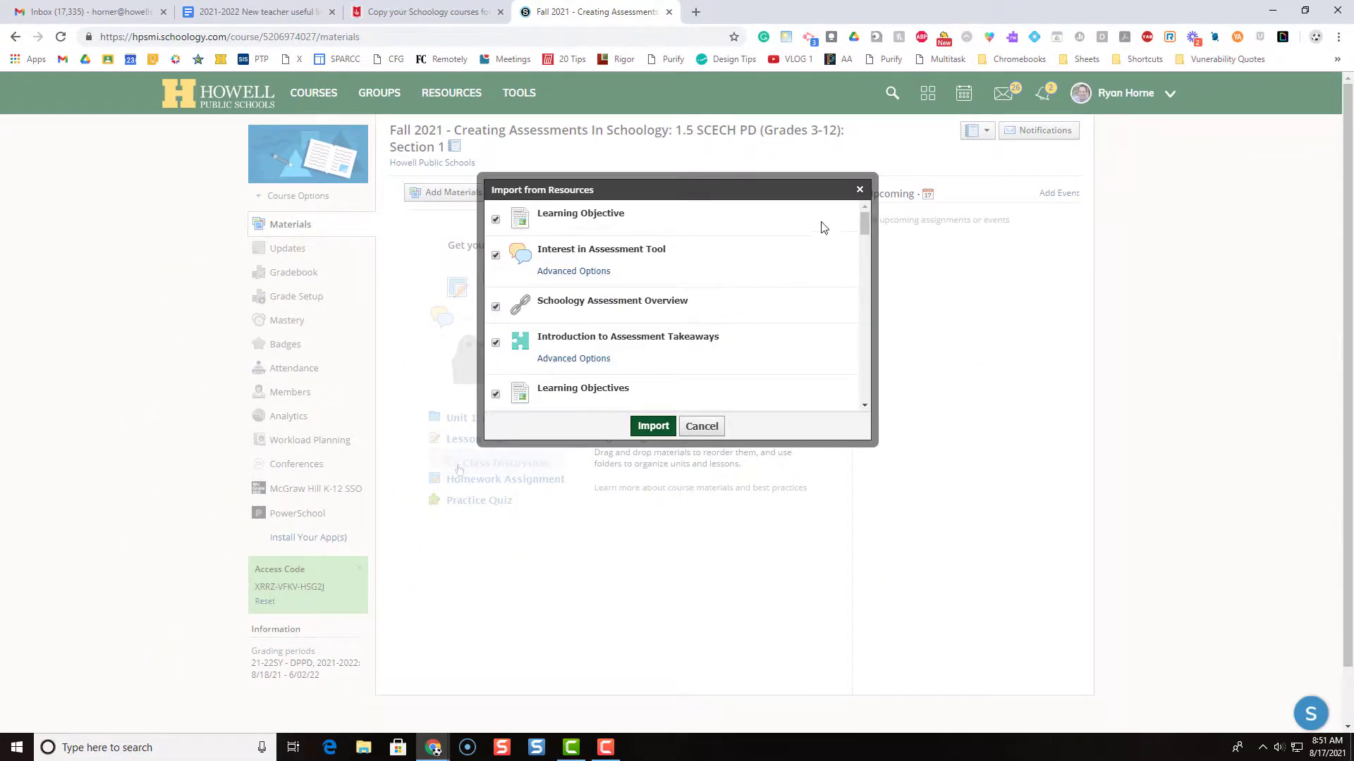
pyautogui.click(655, 427)
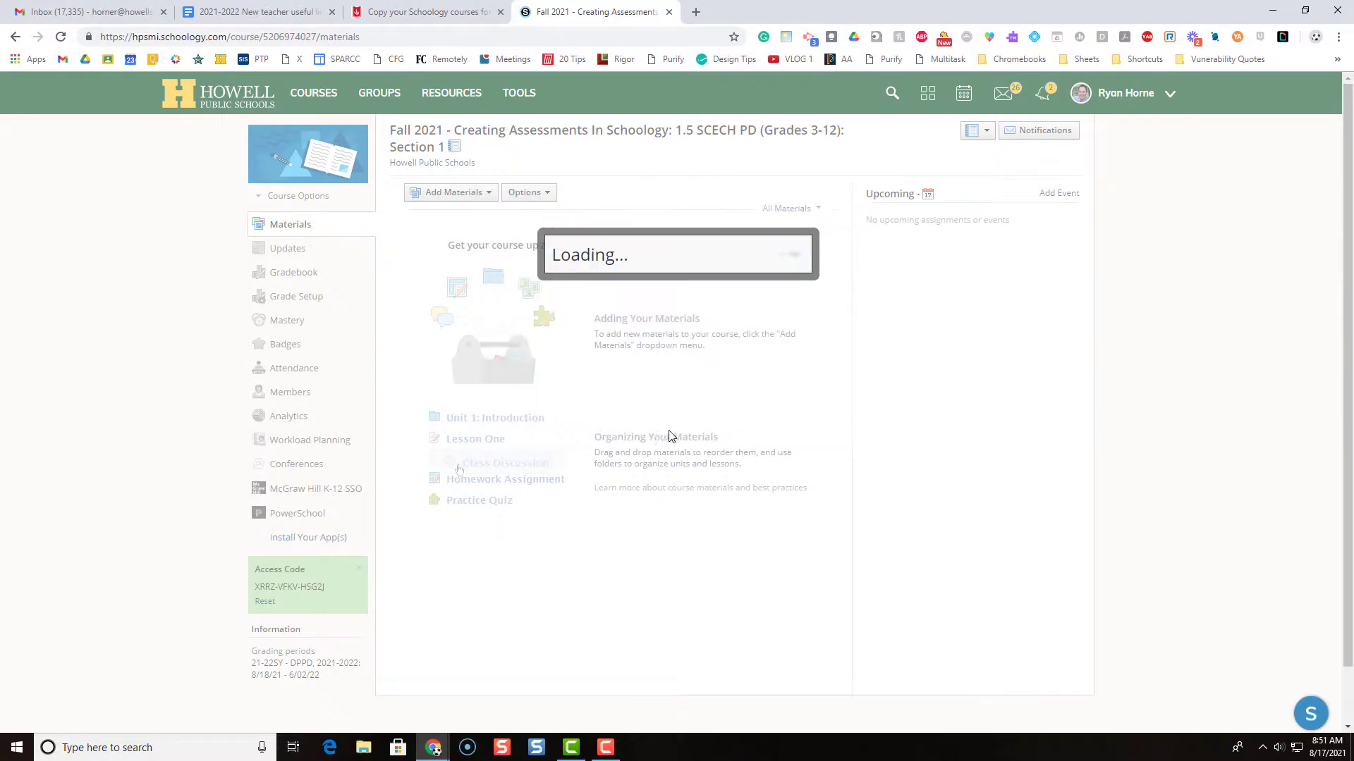